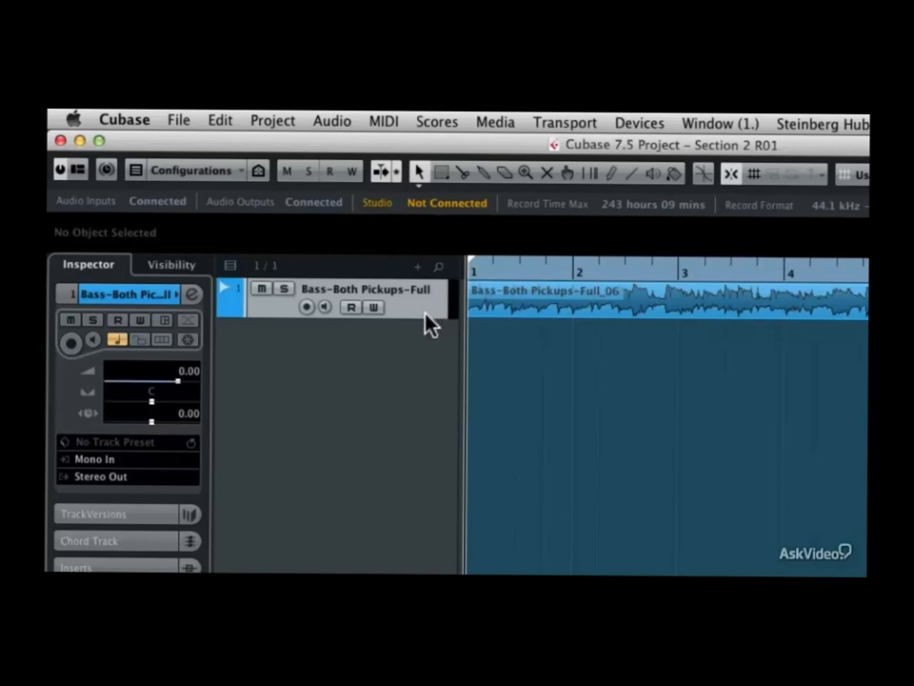
Step: Enlarge the bass track, show its lanes, and restore the compact view without lanes
left_click_drag(426, 318, 423, 353)
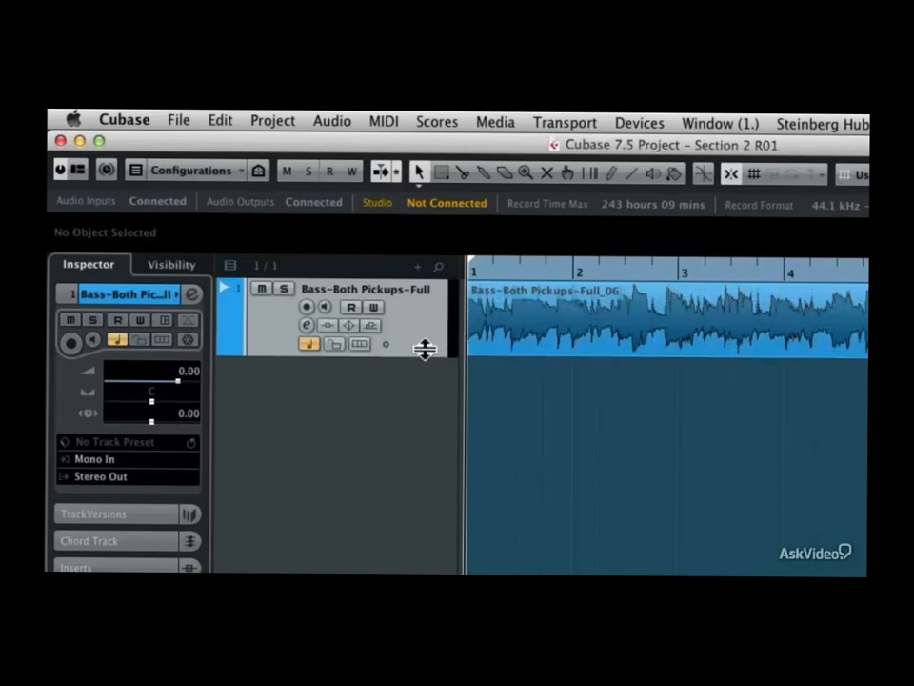
left_click(361, 345)
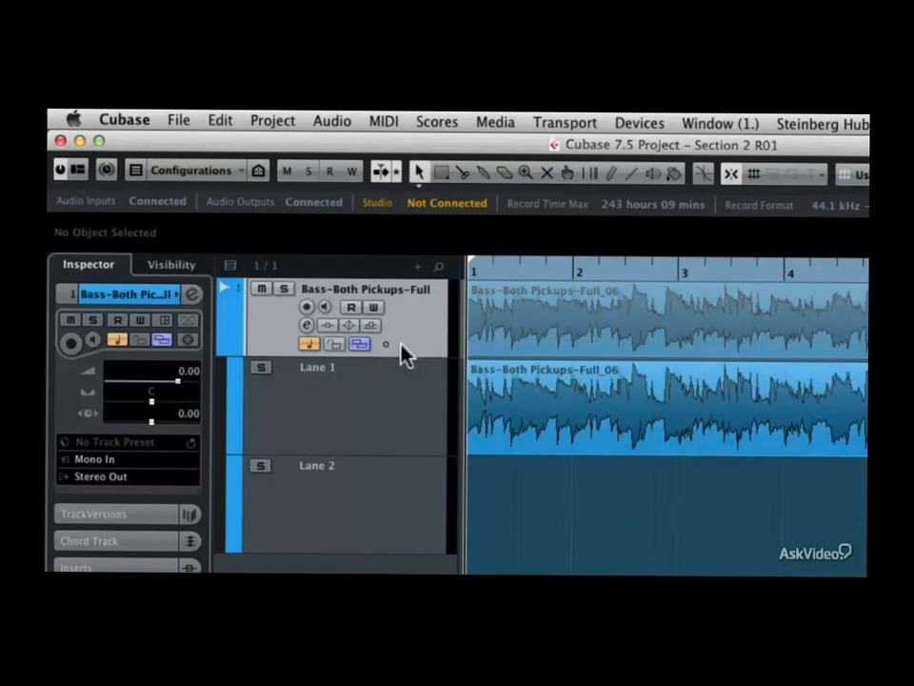
left_click(361, 346)
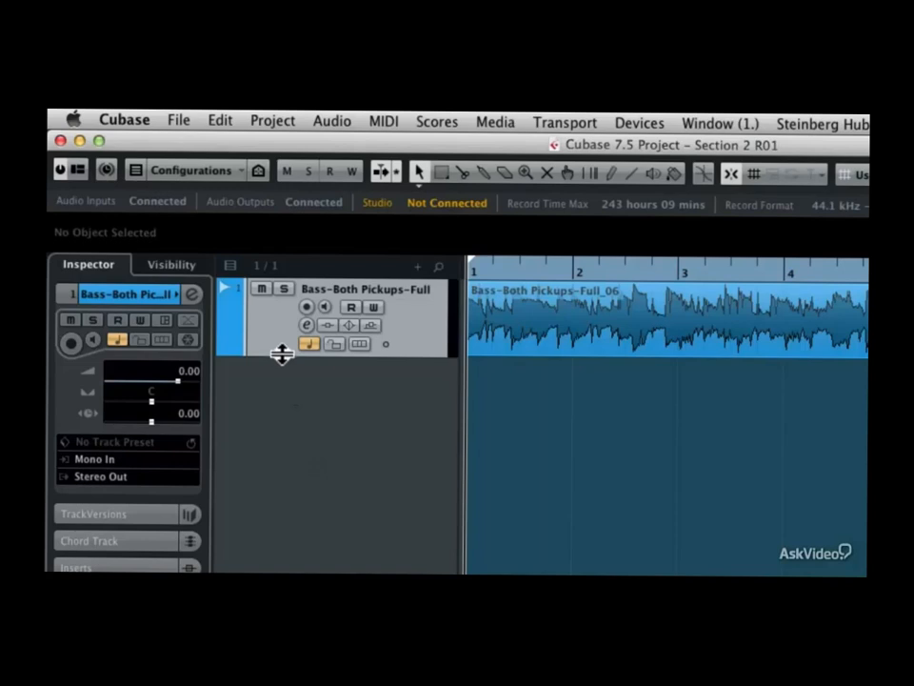
left_click_drag(280, 356, 279, 323)
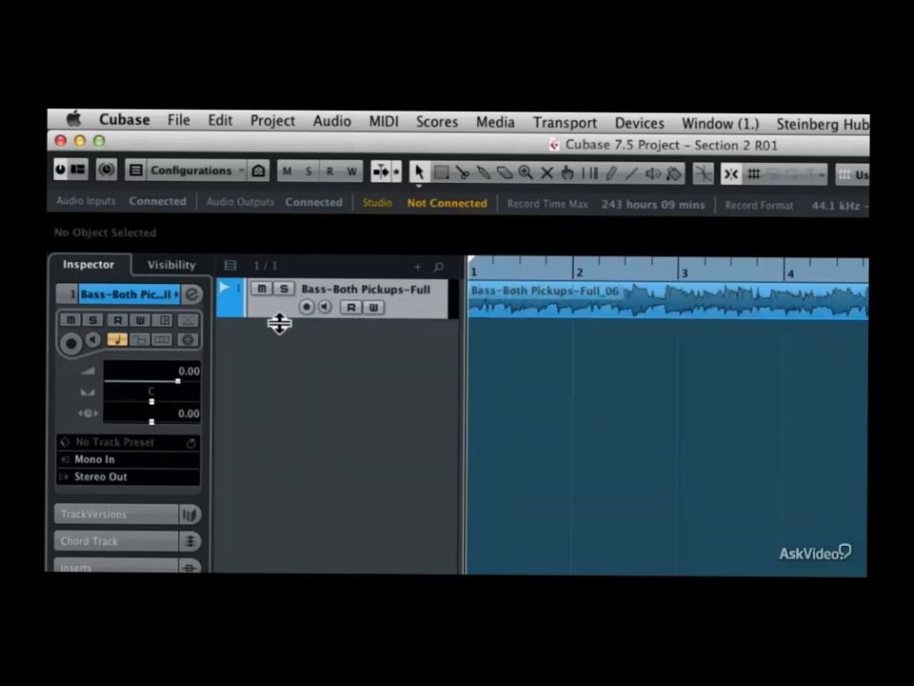
Step: Expand the TrackVersions section for the bass track and create a new track version
left_click(441, 293)
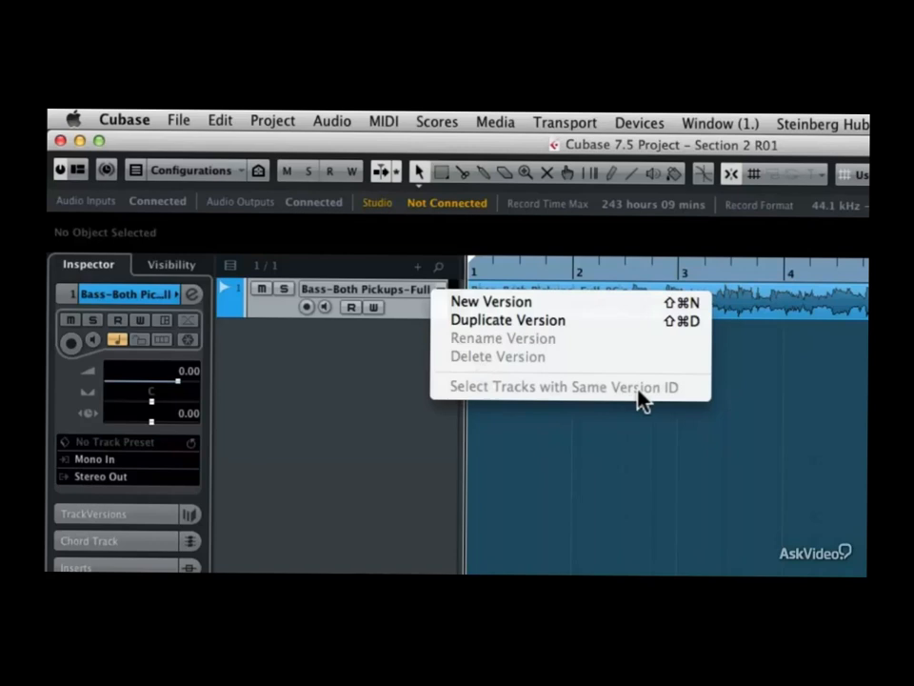
left_click(416, 361)
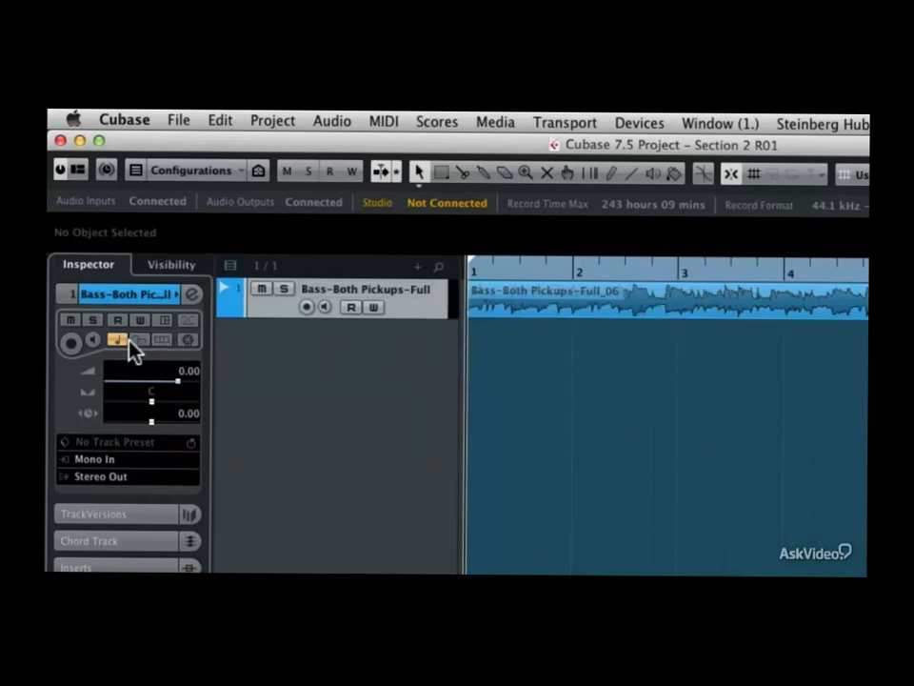
left_click(128, 516)
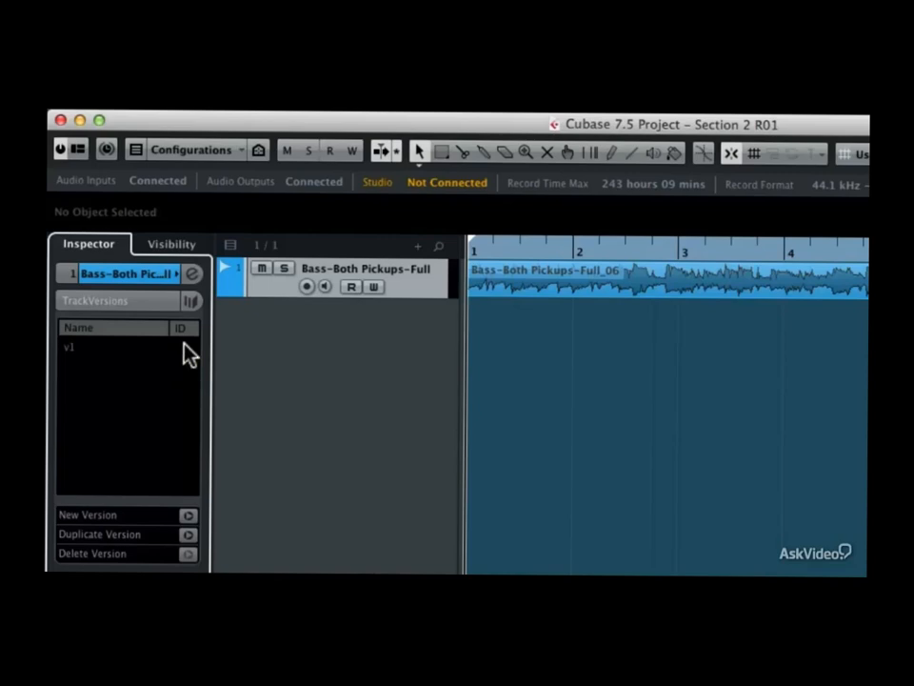
left_click(440, 272)
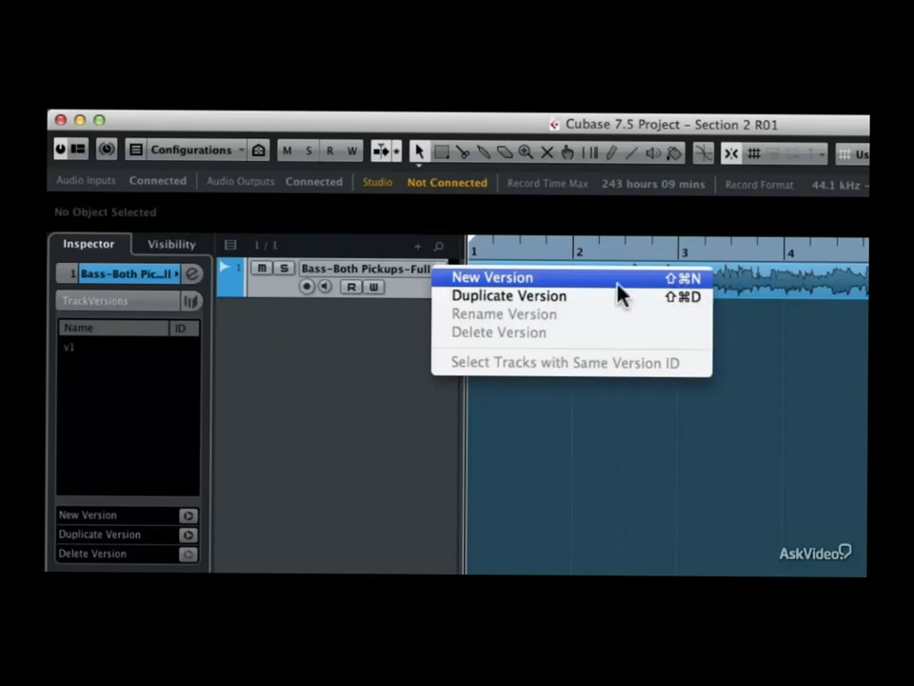
left_click(396, 285)
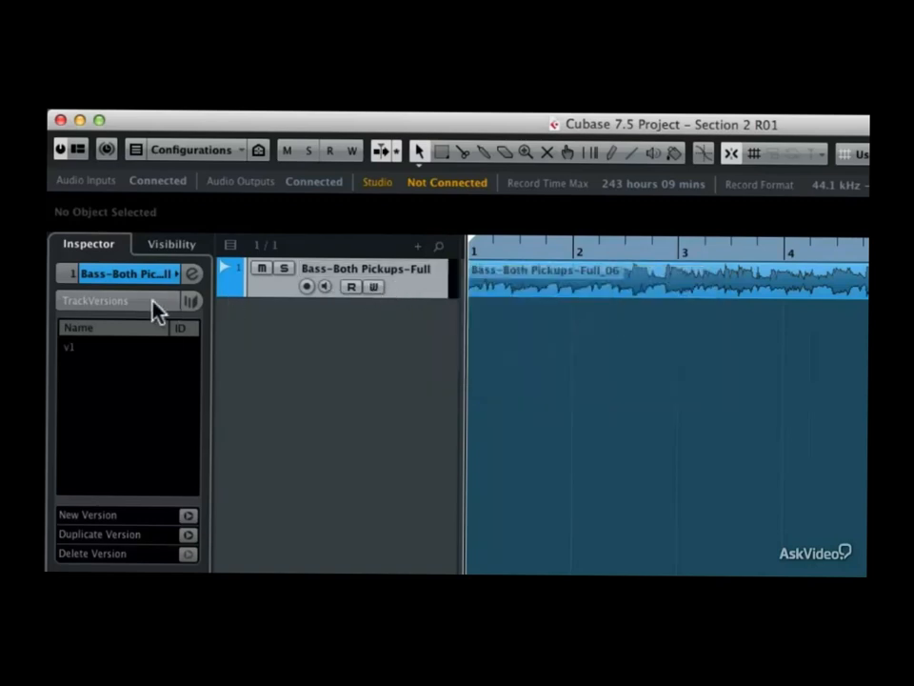
left_click(186, 517)
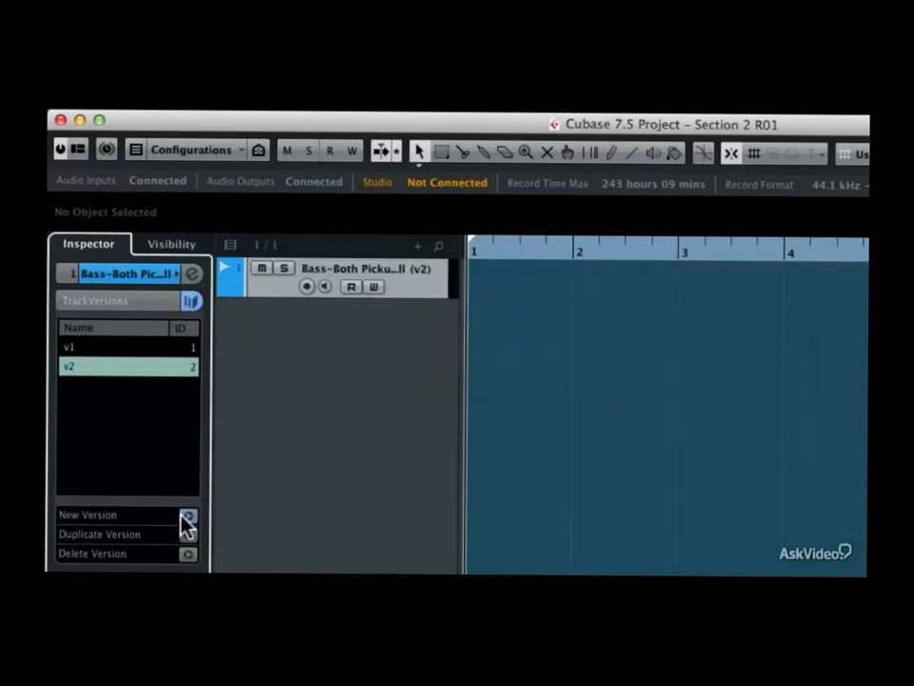
Step: Rename the bass track's version v1 as "Grey bass" and version v2 as "Wood bass"
double_click(81, 349)
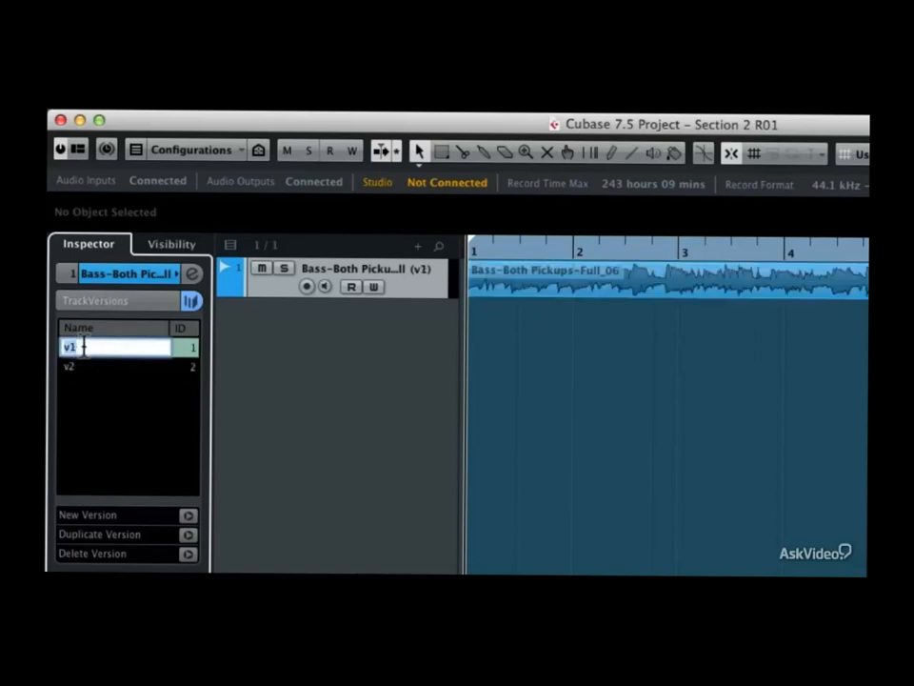
type("Grey bass")
key("Return")
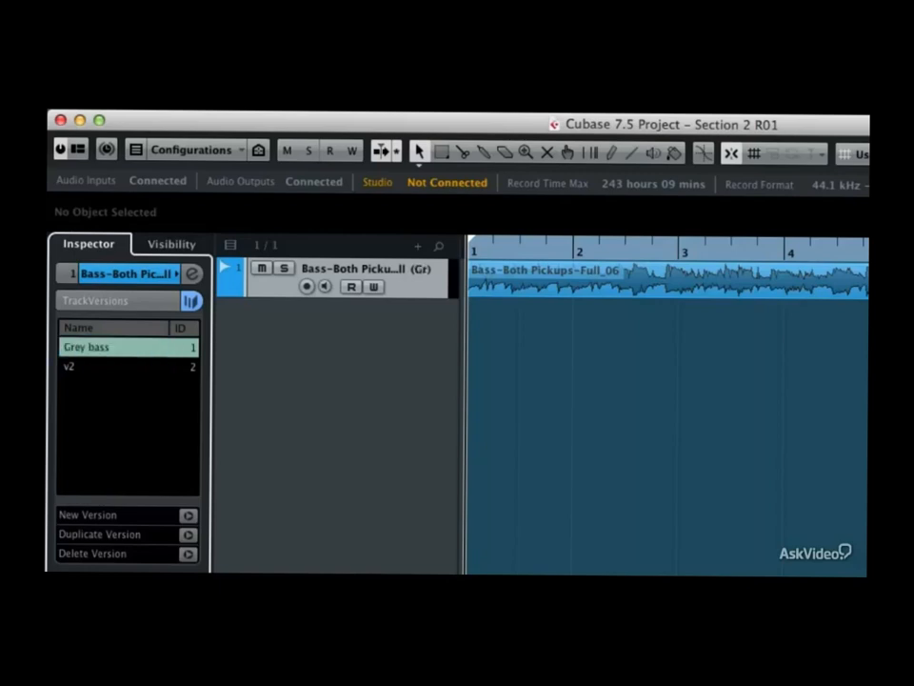
double_click(78, 366)
type("Wood b")
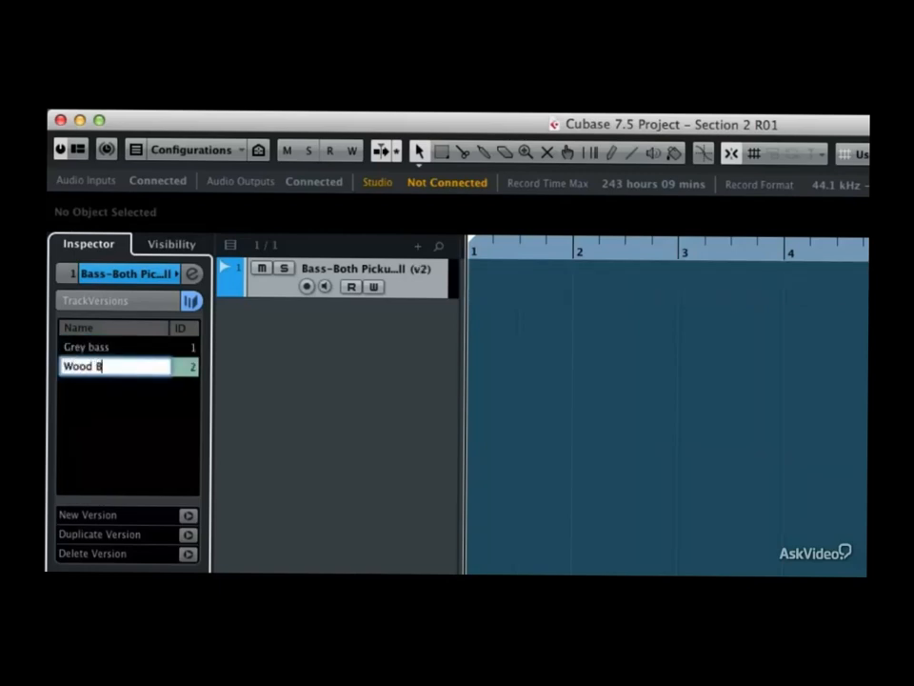
type("ass")
key("Return")
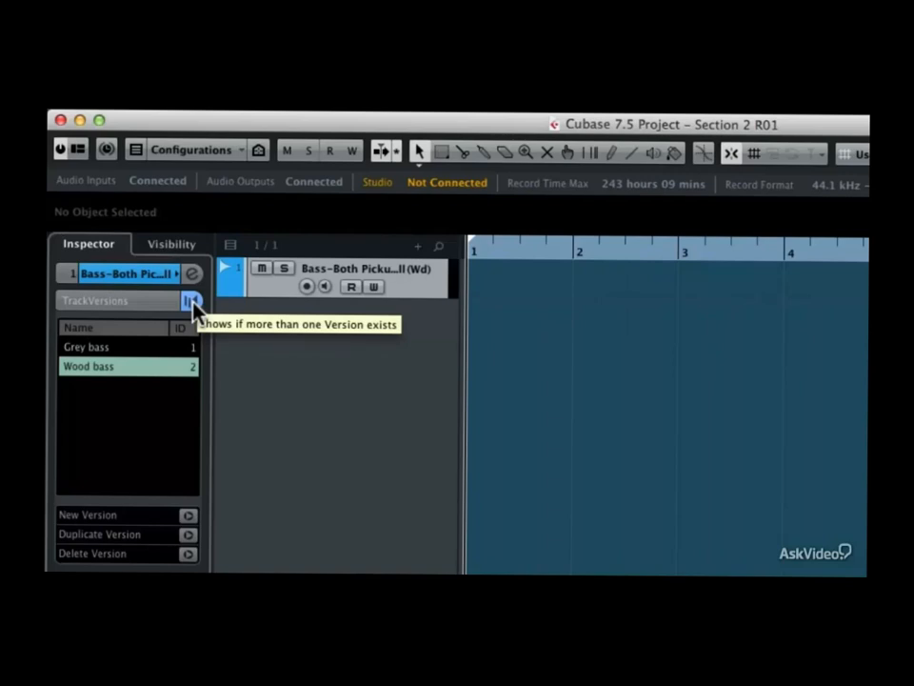
Step: Switch the bass track back and forth between the Grey bass and Wood bass versions, finishing with Grey bass active
left_click(133, 351)
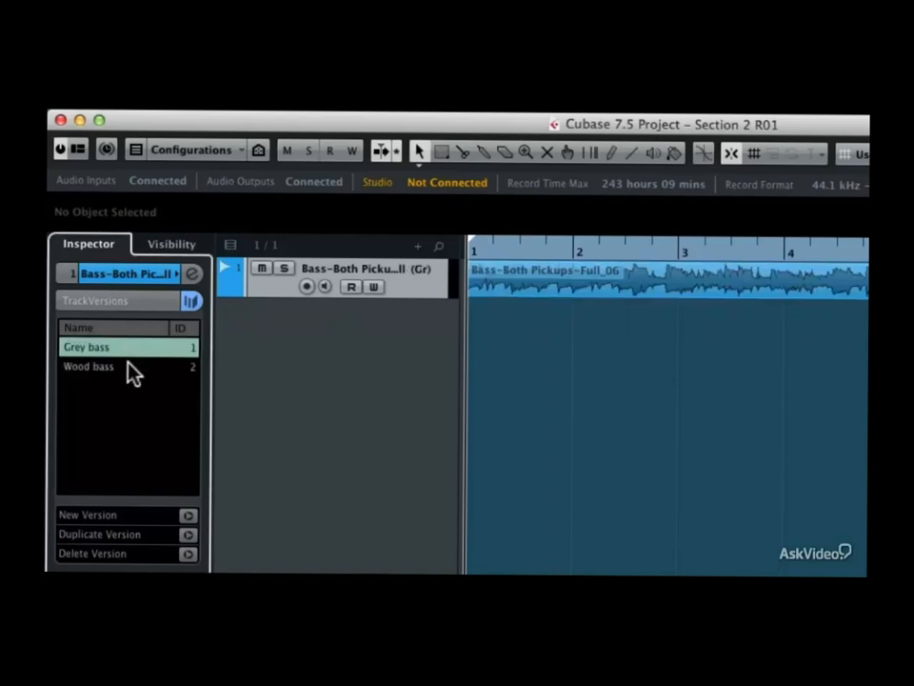
left_click(134, 370)
left_click(131, 351)
left_click(128, 372)
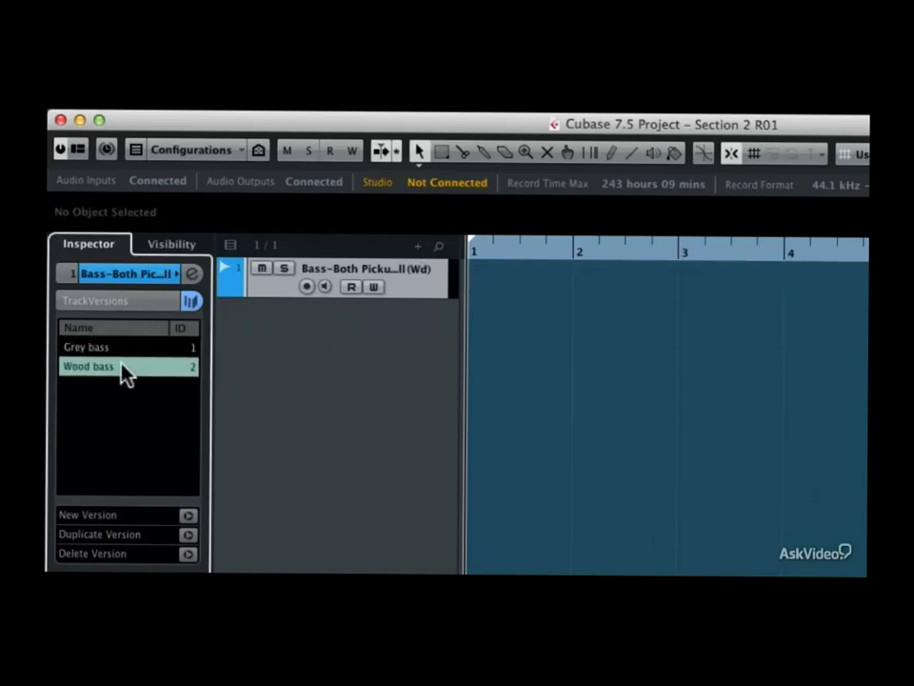
left_click(444, 279)
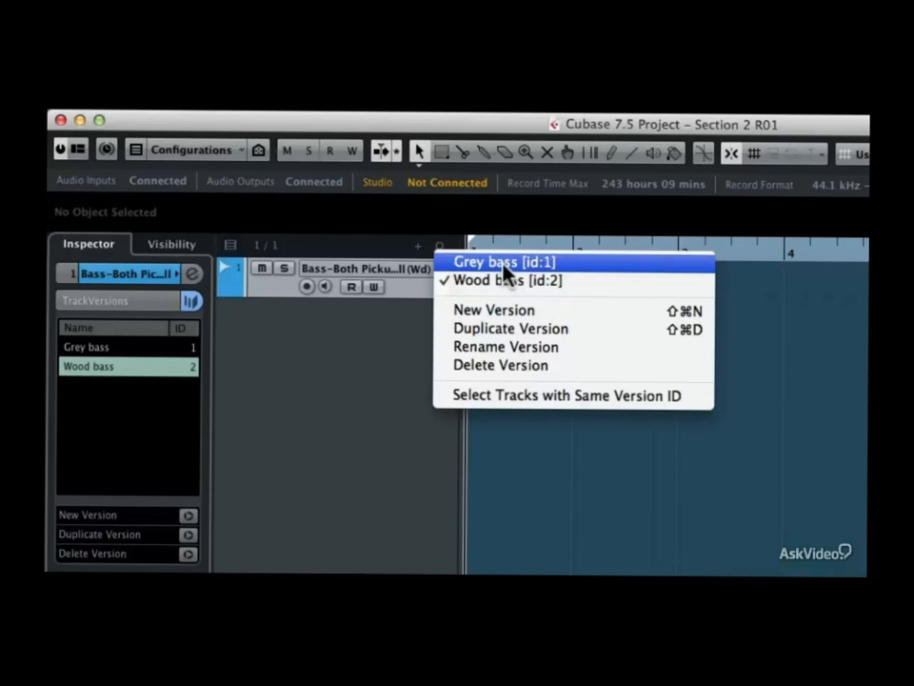
left_click(414, 301)
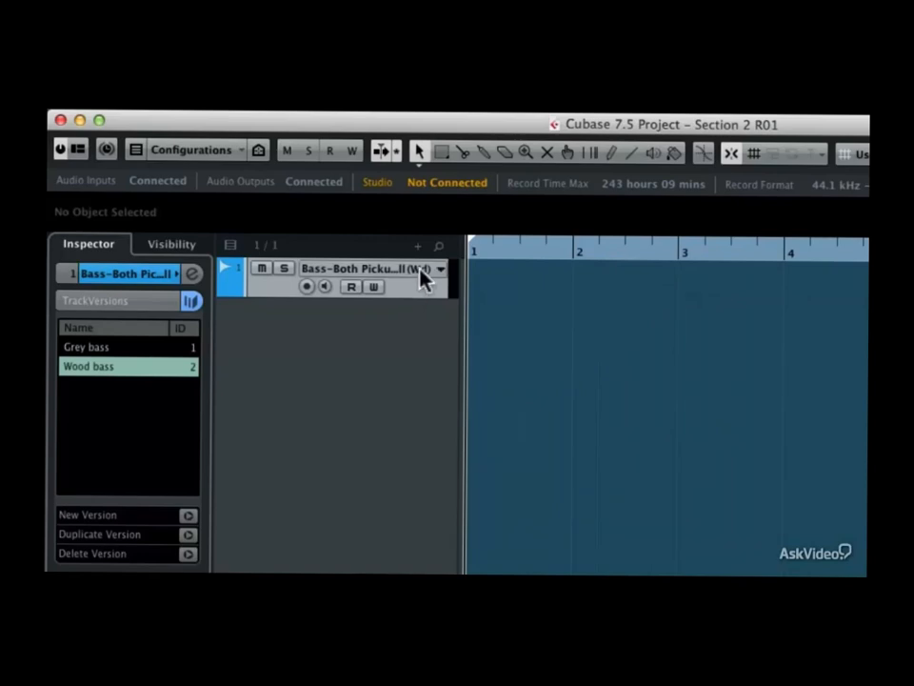
left_click(444, 276)
left_click(463, 259)
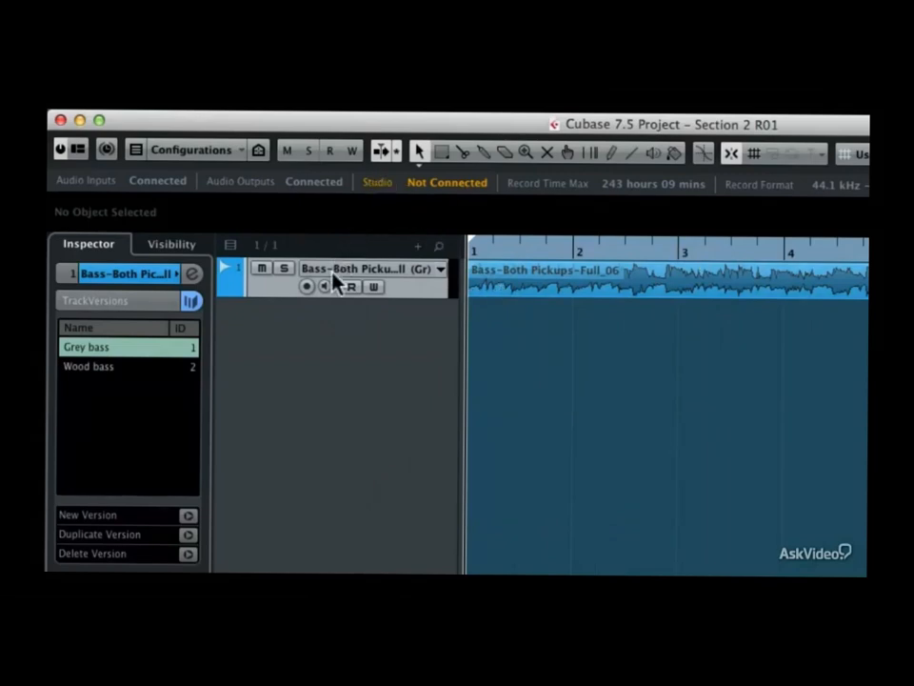
Step: Add a Hard Rock Kit instrument track and one MIDI track, and check the MIDI track's version commands
right_click(324, 327)
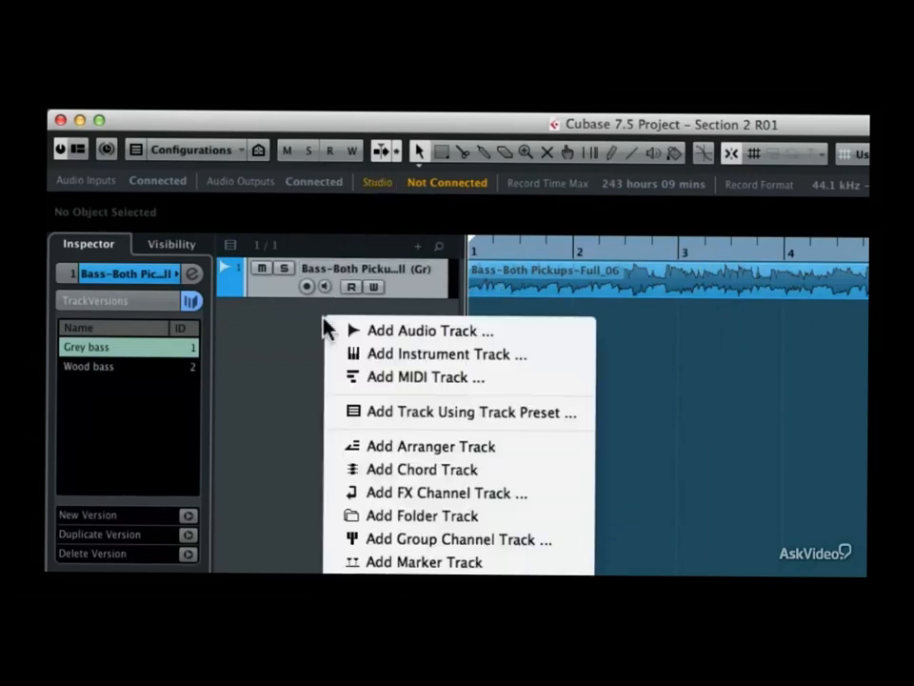
left_click(410, 355)
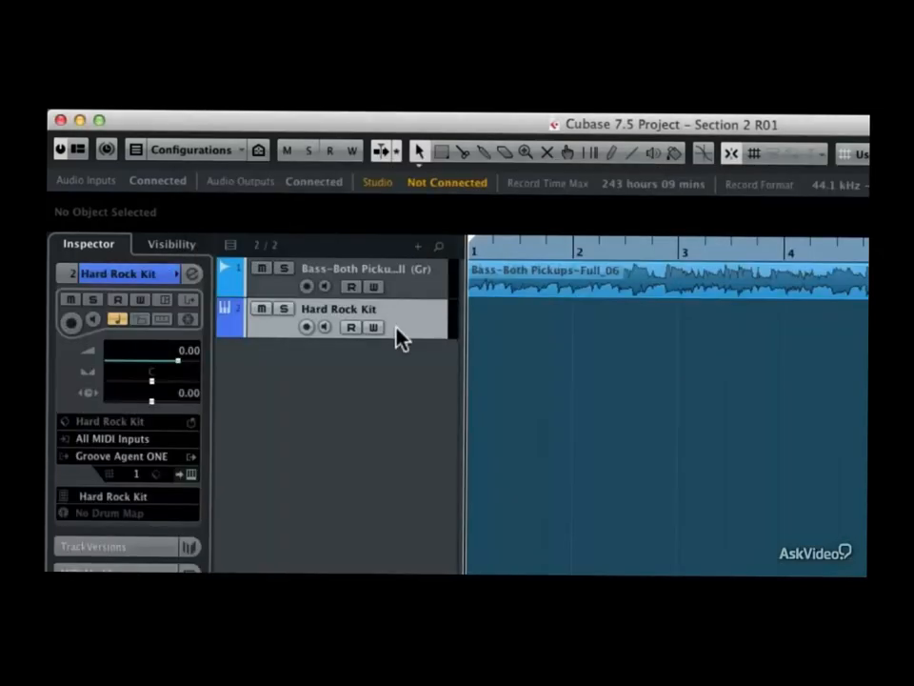
right_click(371, 366)
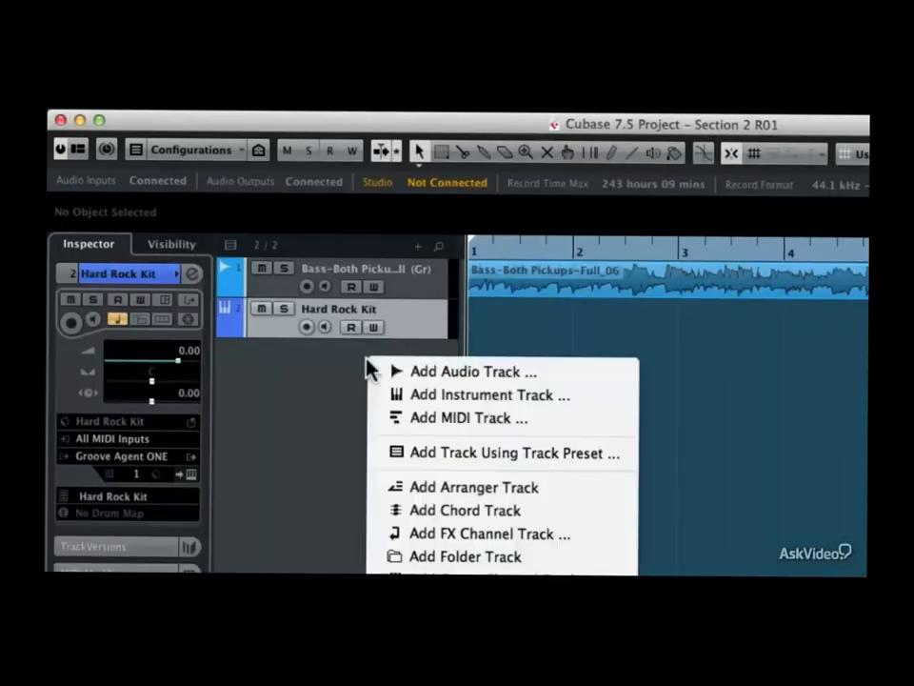
left_click(446, 426)
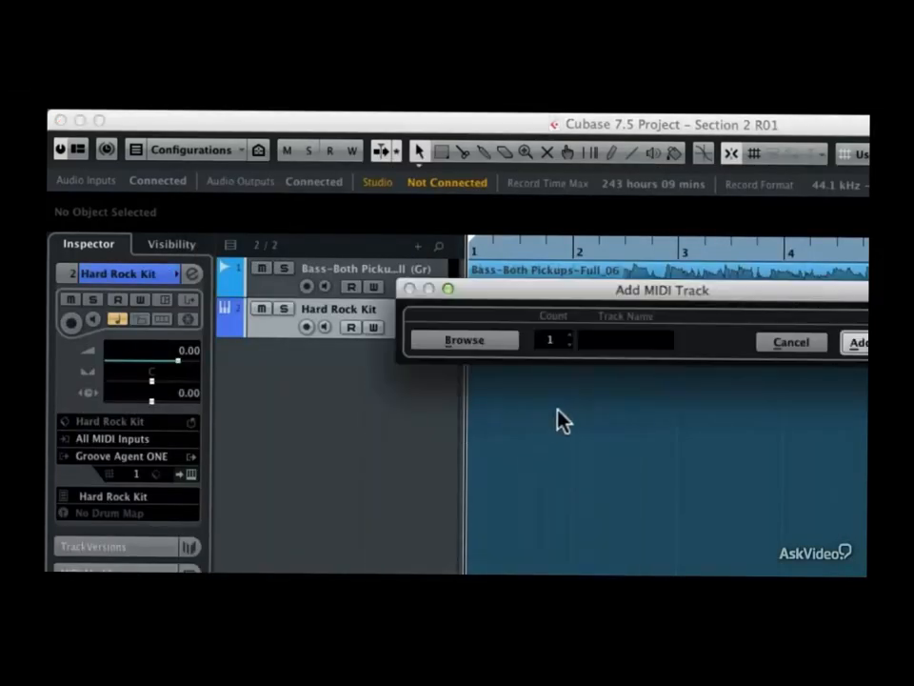
left_click(859, 345)
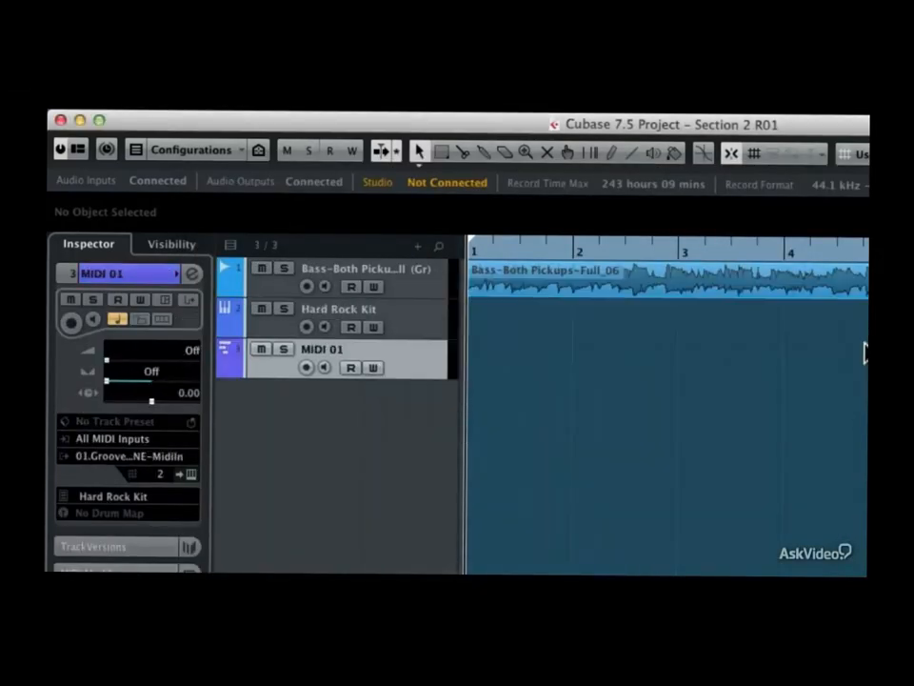
left_click(438, 352)
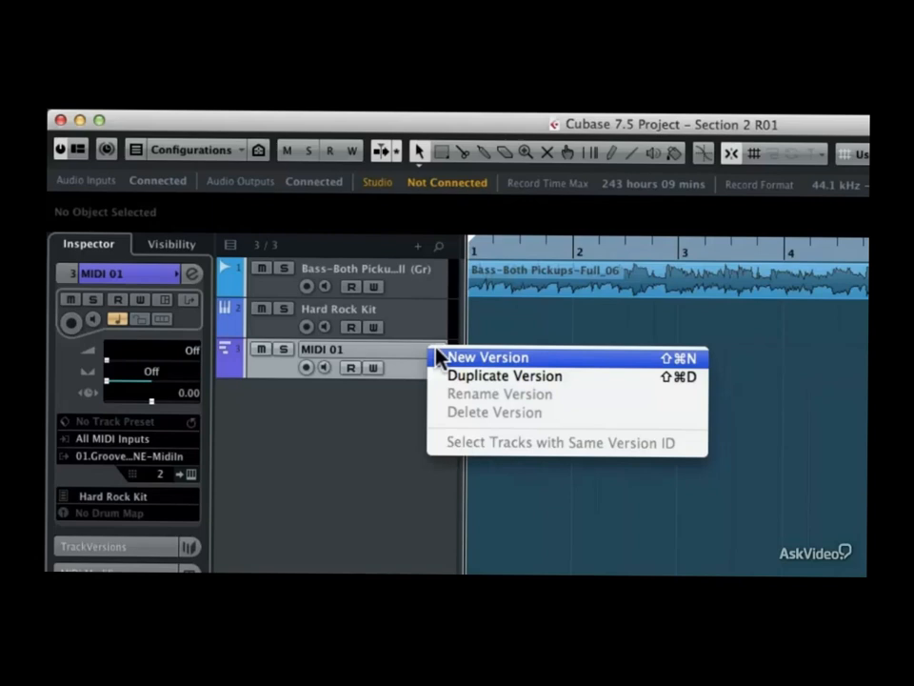
left_click(408, 373)
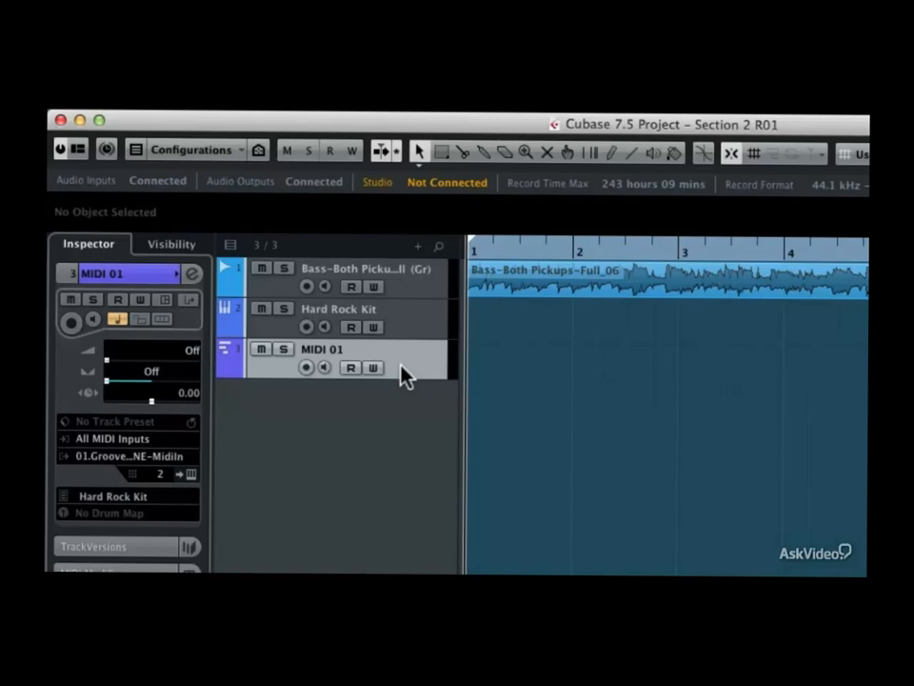
Step: Add a chord track to the project and check its version commands
right_click(371, 423)
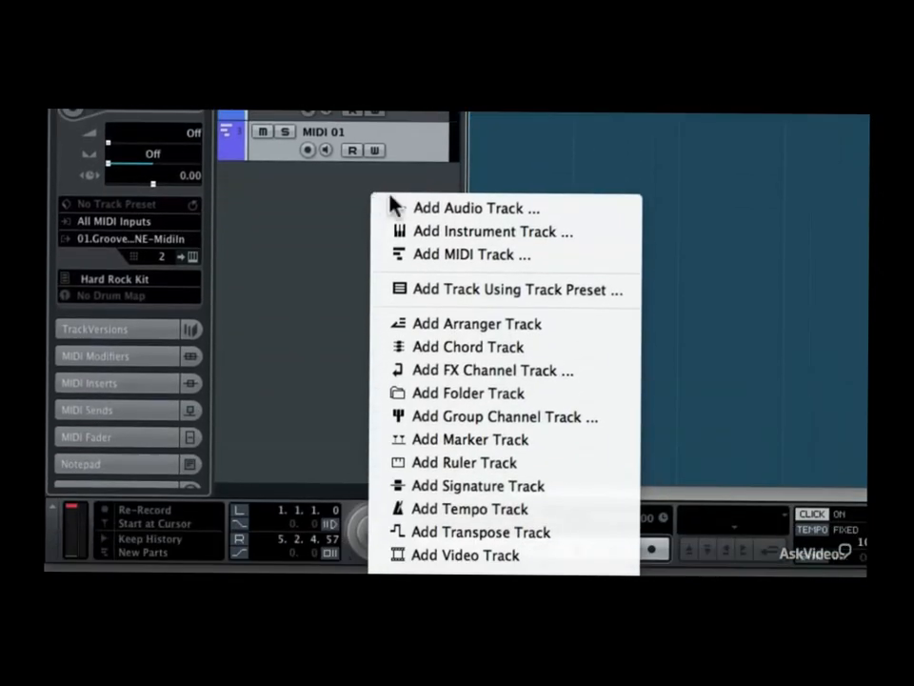
left_click(481, 347)
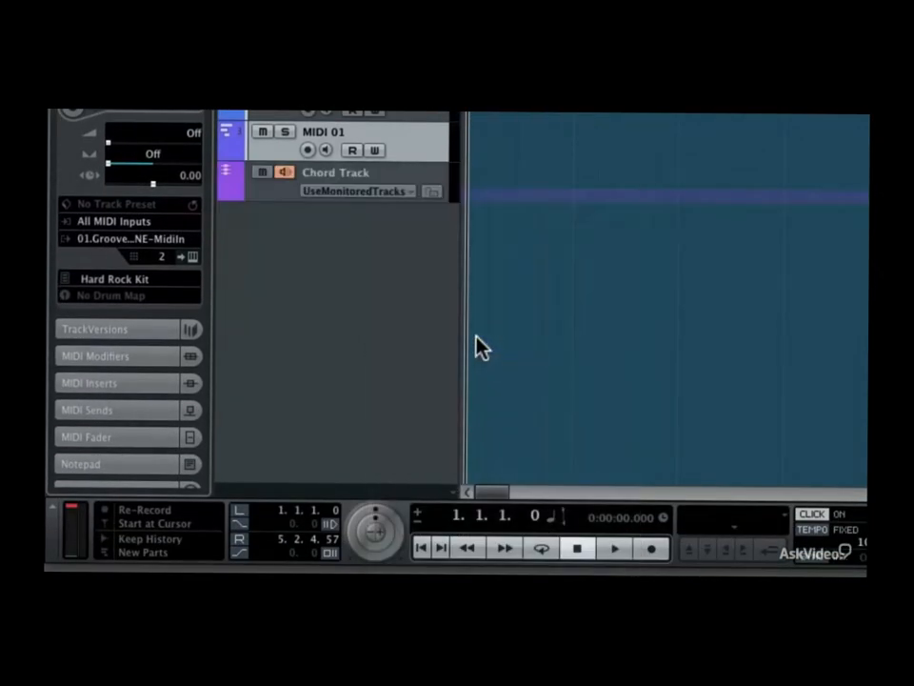
left_click(443, 179)
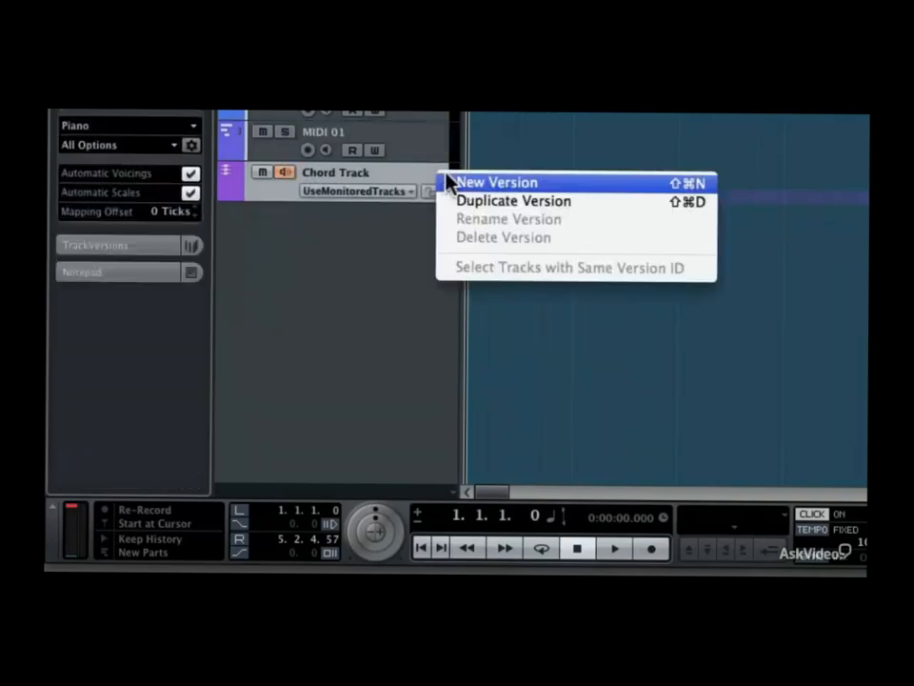
left_click(431, 166)
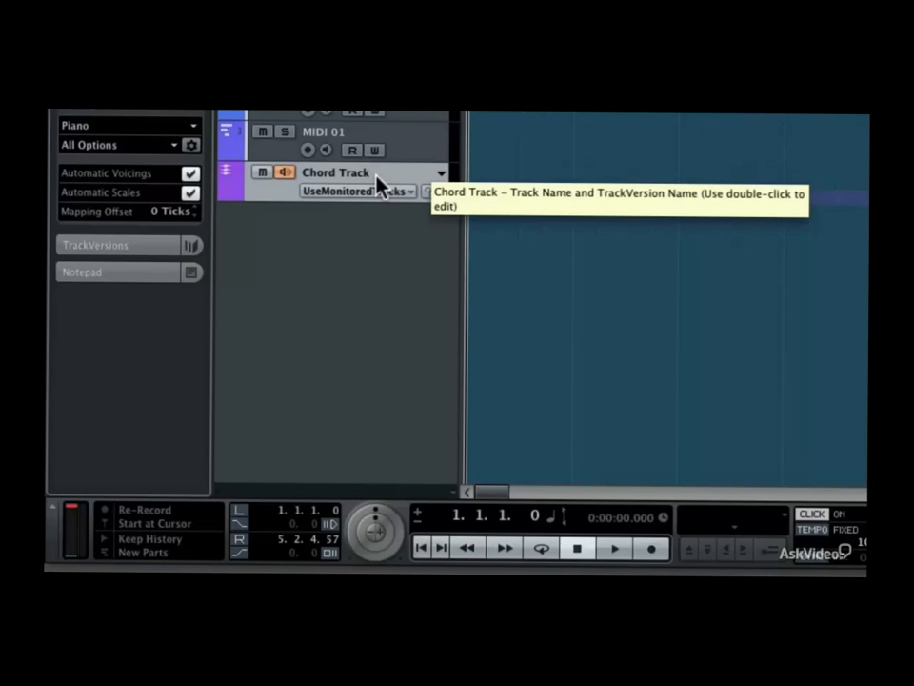
Step: Try to add a second chord track to the project
right_click(369, 248)
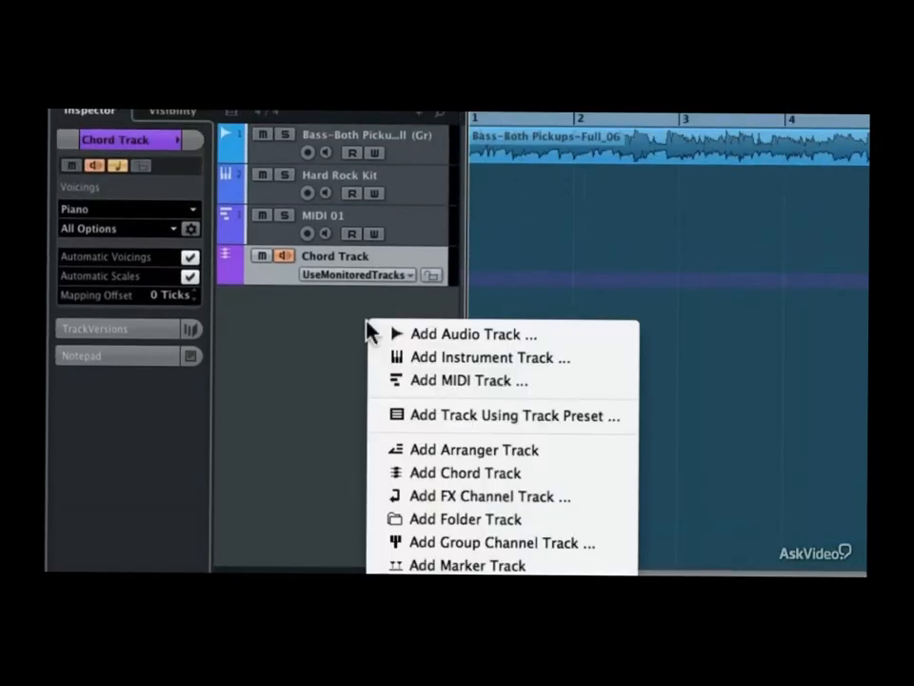
left_click(443, 475)
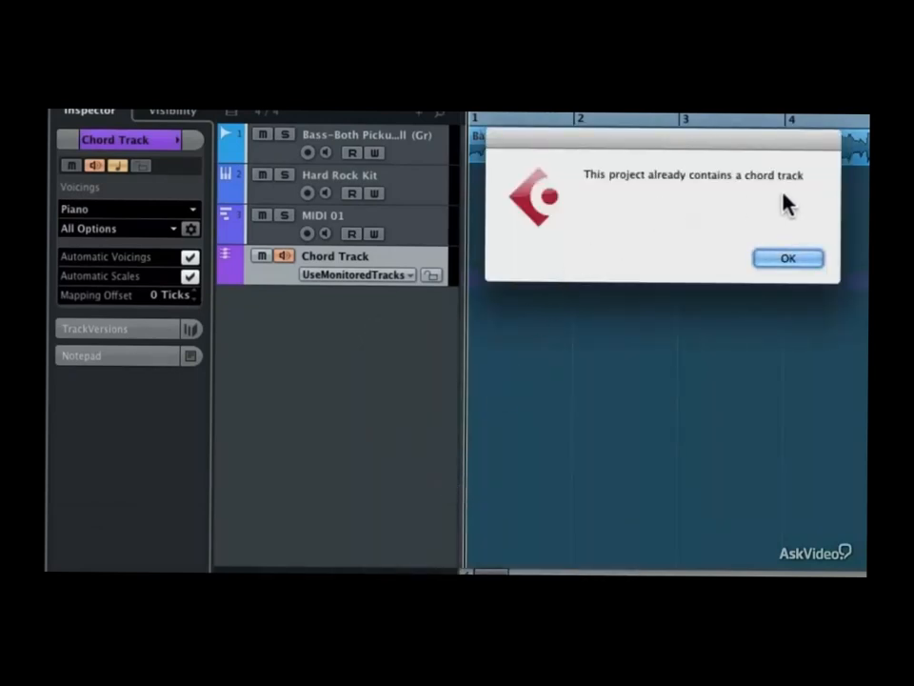
left_click(789, 260)
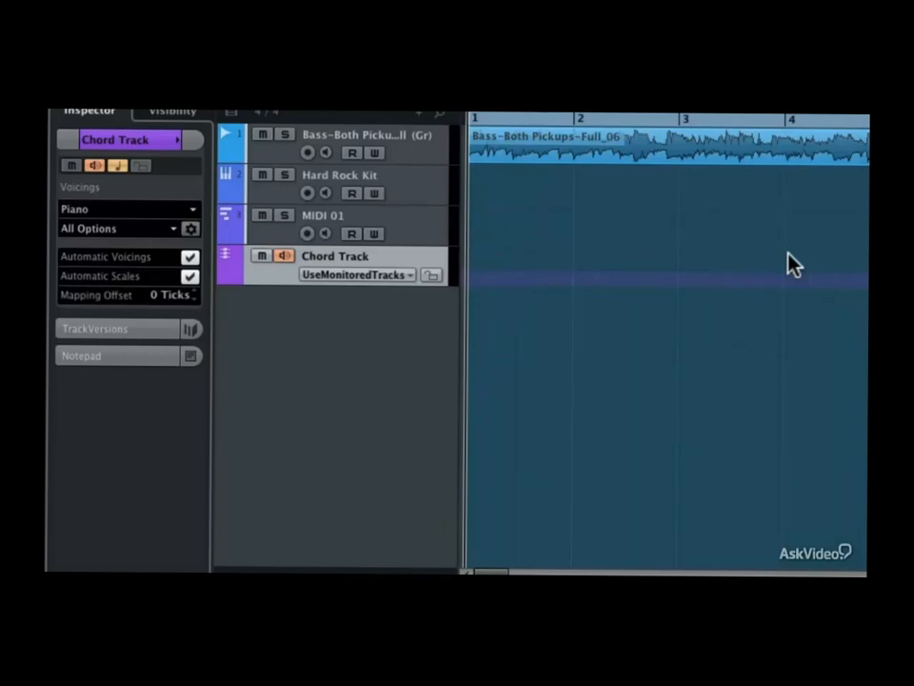
Step: Create a new version of the chord track
left_click(440, 263)
left_click(457, 267)
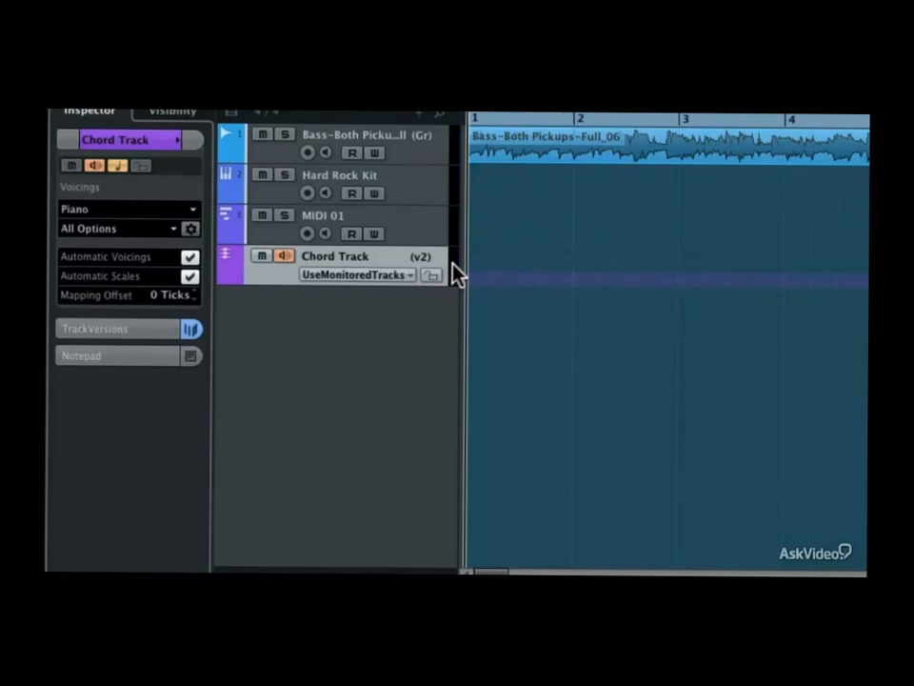
Step: Add a tempo track to the project below the chord track
right_click(374, 324)
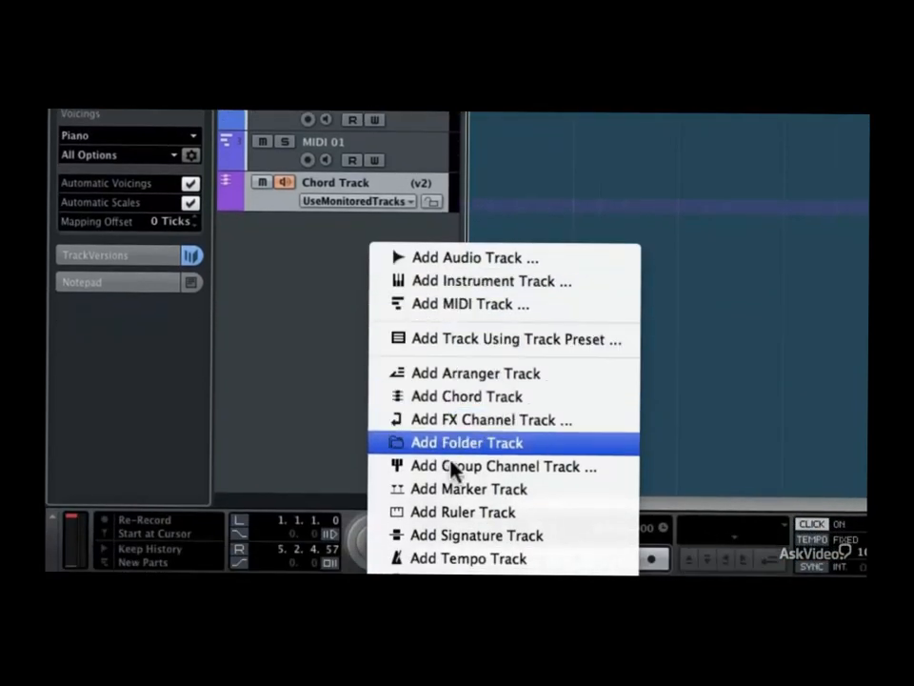
left_click(447, 559)
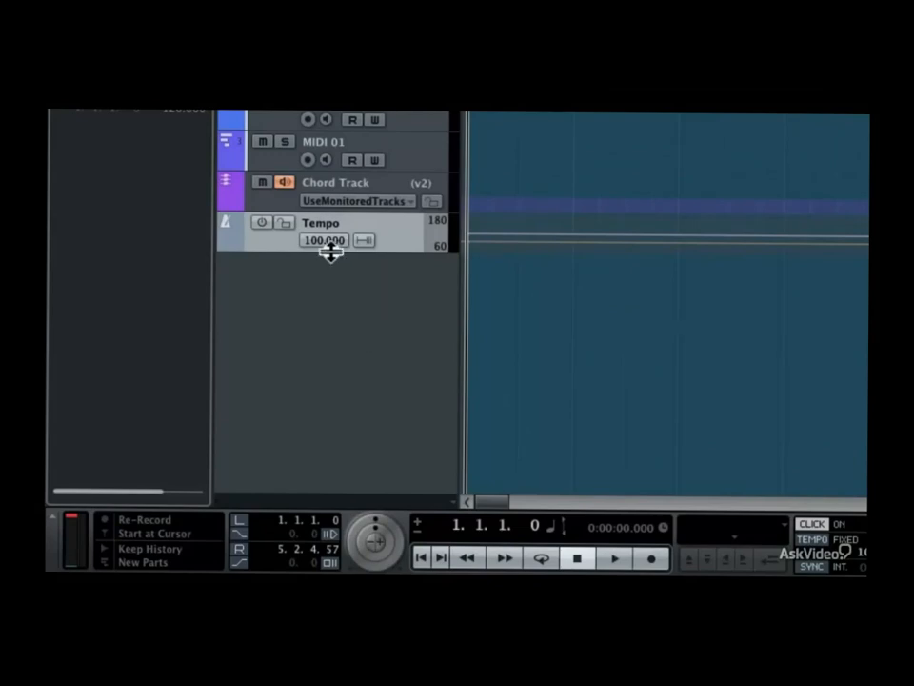
Step: Try to add a second tempo track to the project, and check the existing tempo track's version commands
right_click(338, 286)
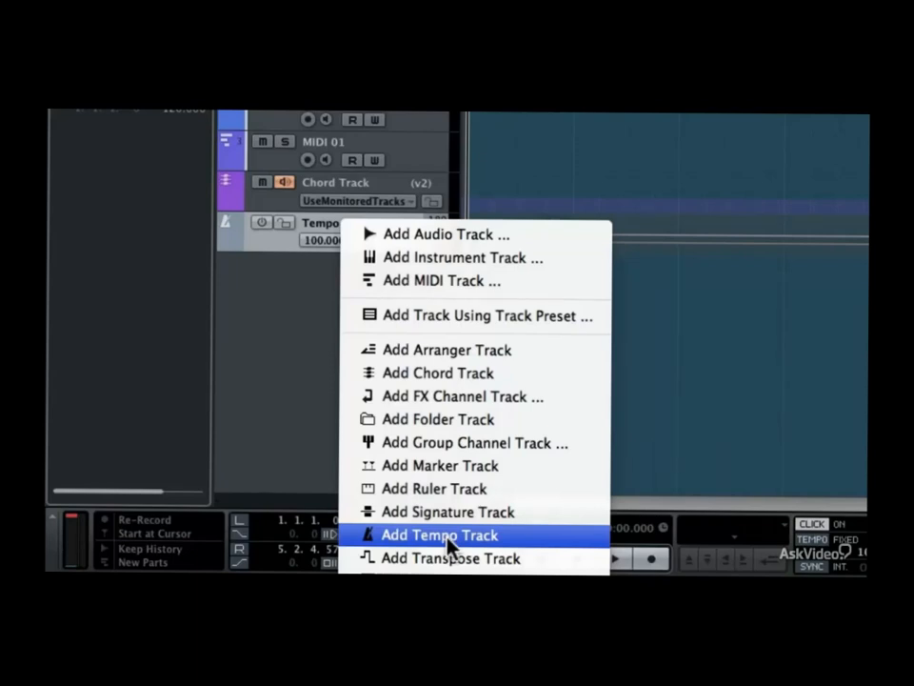
left_click(449, 537)
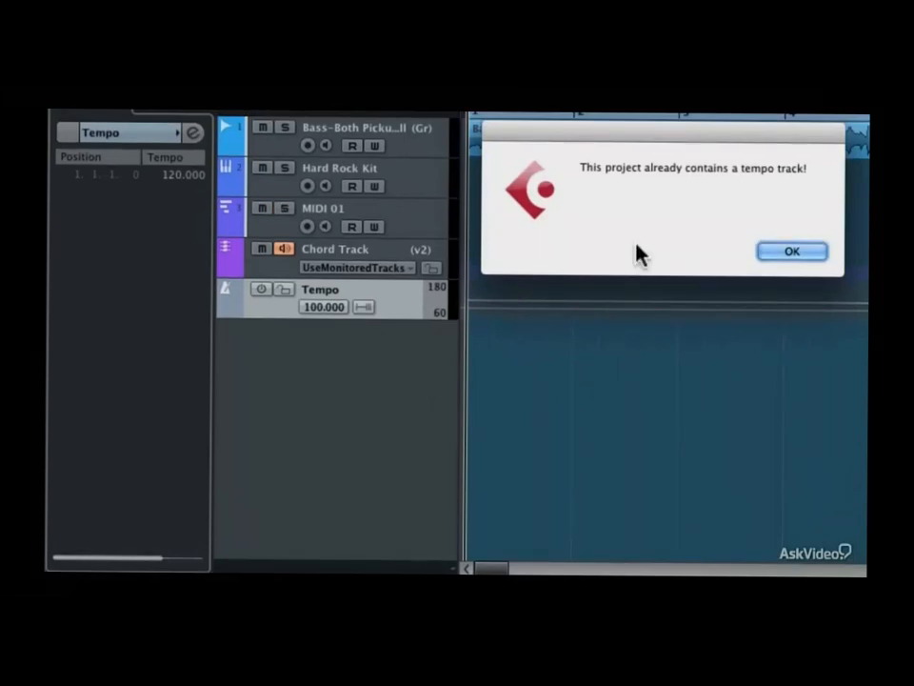
left_click(762, 253)
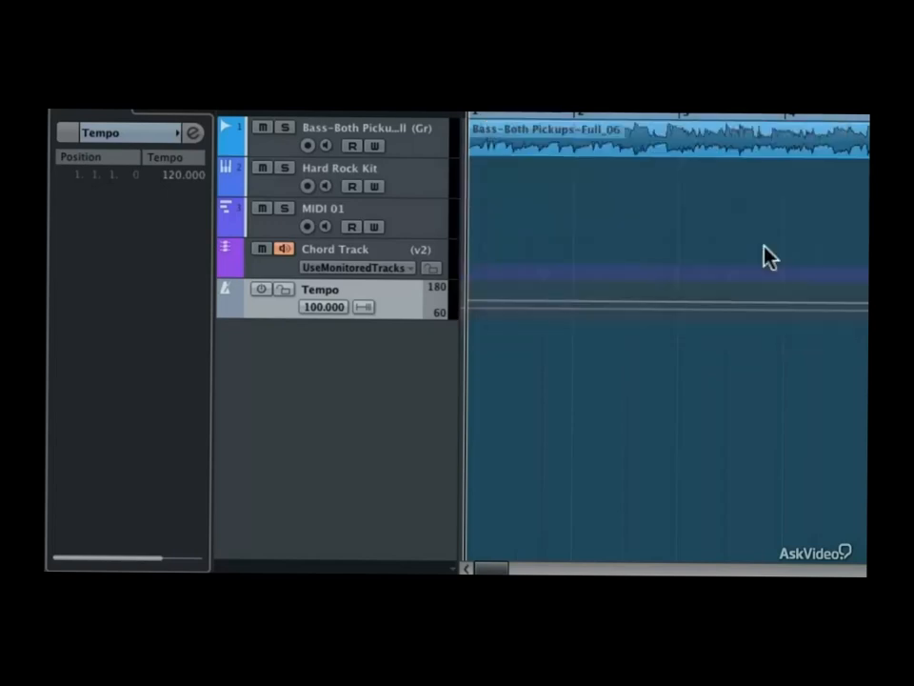
left_click(399, 292)
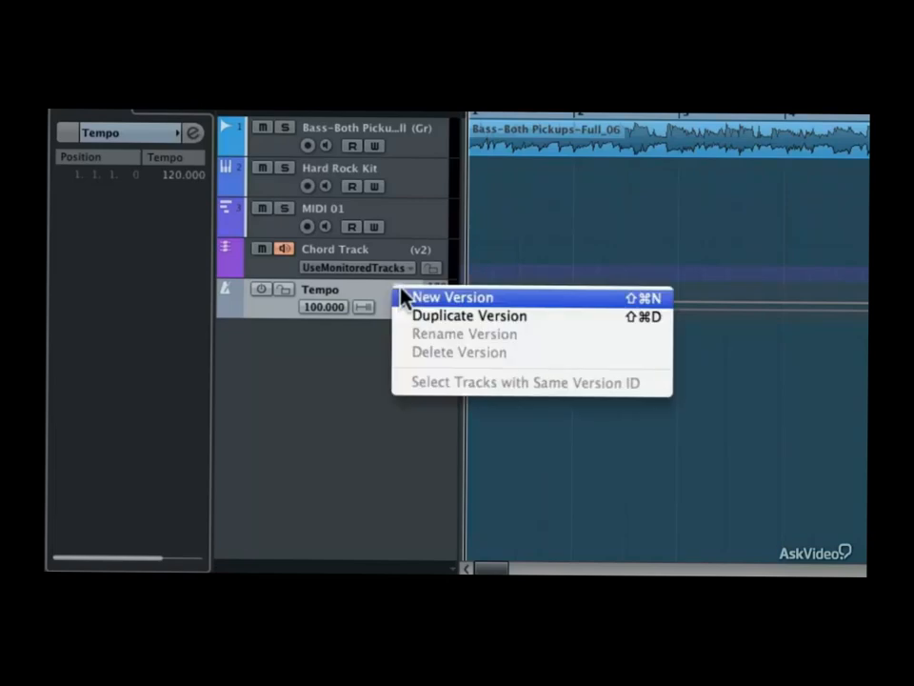
Step: Add a signature track to the project and create a new version of it
right_click(368, 348)
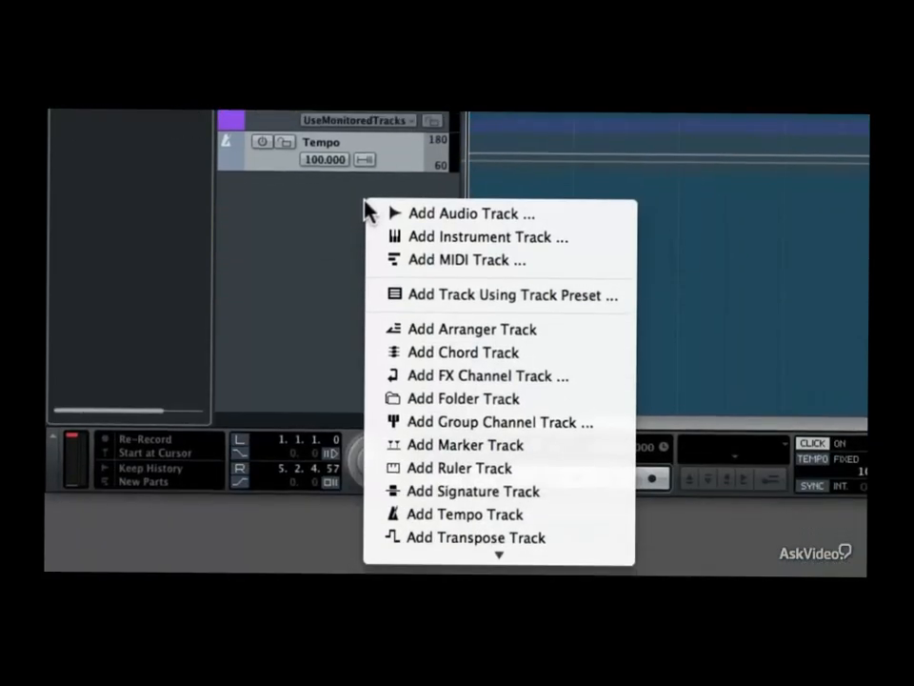
left_click(466, 436)
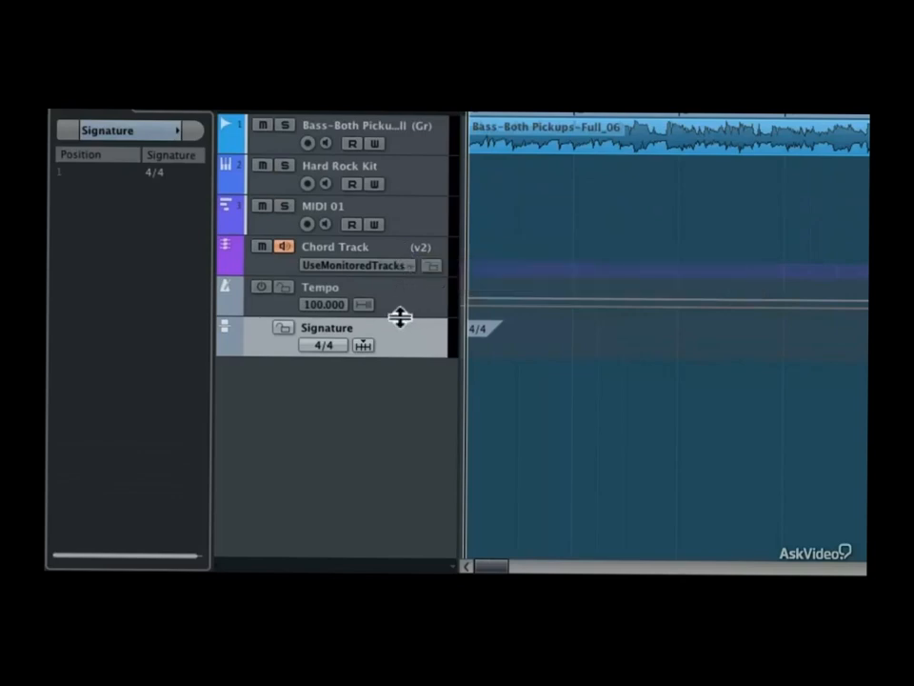
left_click(394, 331)
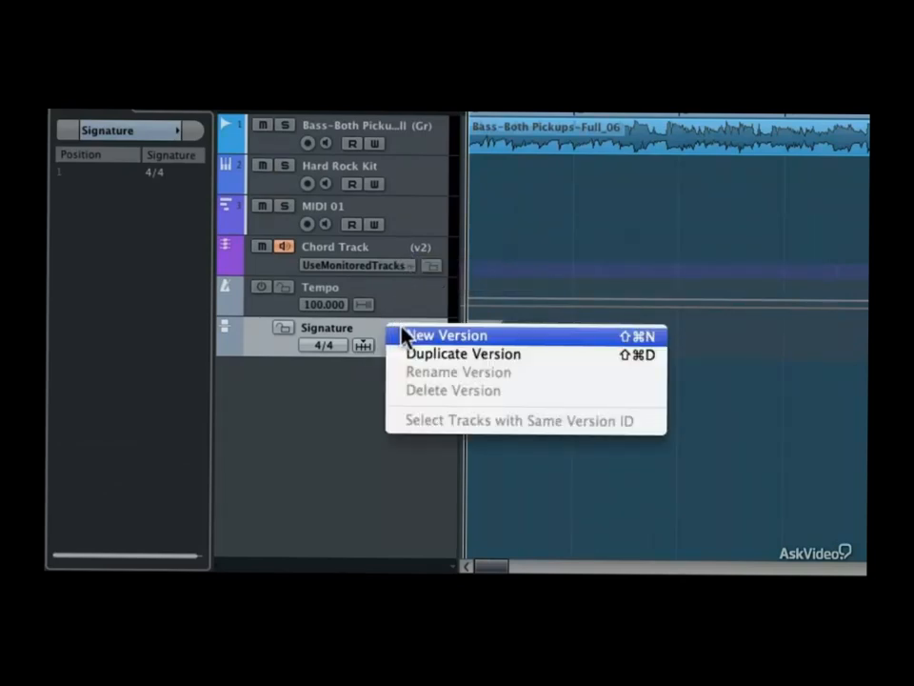
left_click(404, 332)
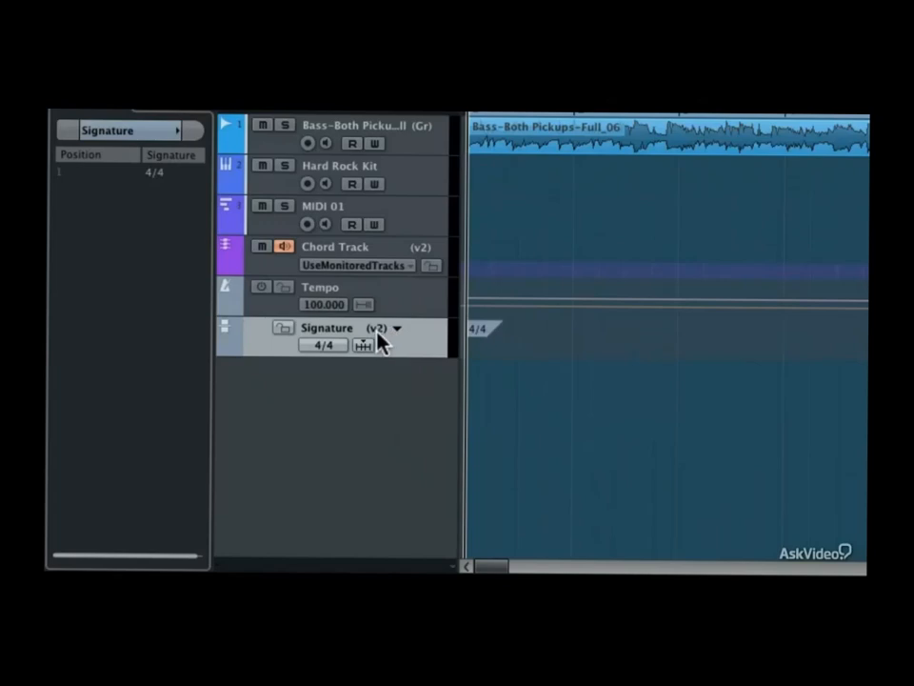